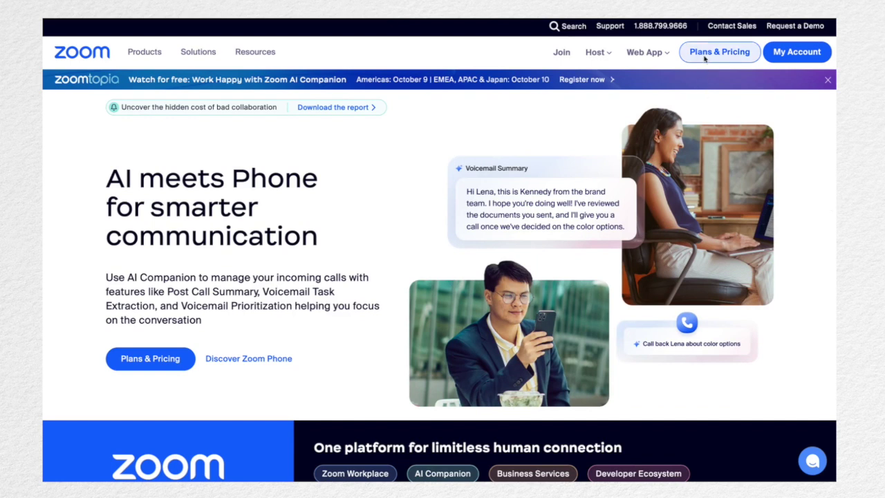
Look over the Workplace plan prices on the Plans & Pricing page
{"action": "left_click", "coordinate": [704, 59]}
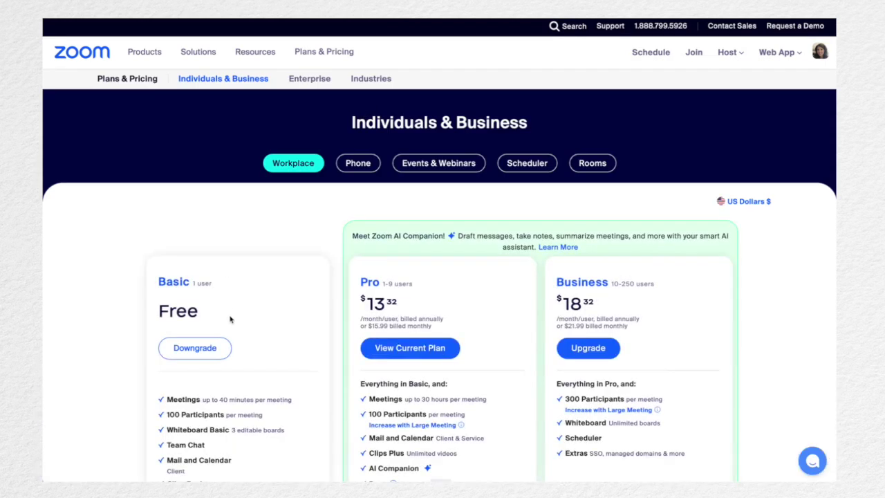
{"action": "scroll", "coordinate": [232, 319], "scroll_direction": "down", "scroll_amount": 1}
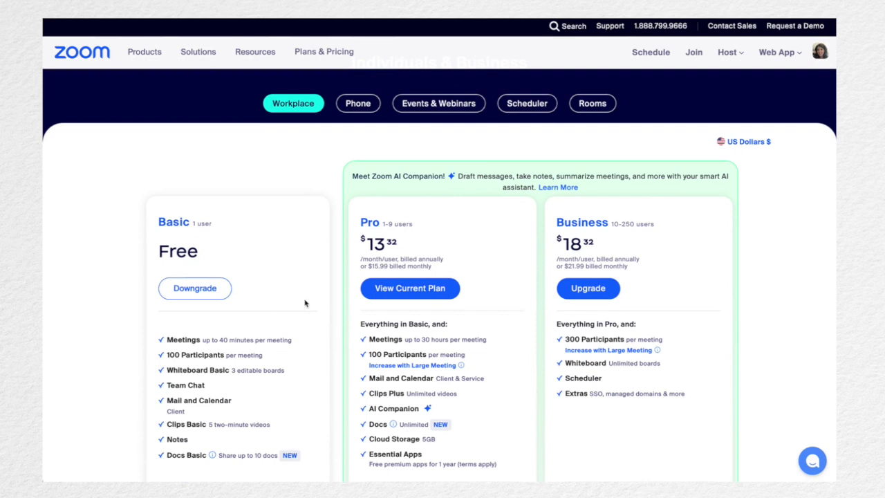
{"action": "scroll", "coordinate": [304, 251], "scroll_direction": "up", "scroll_amount": 1}
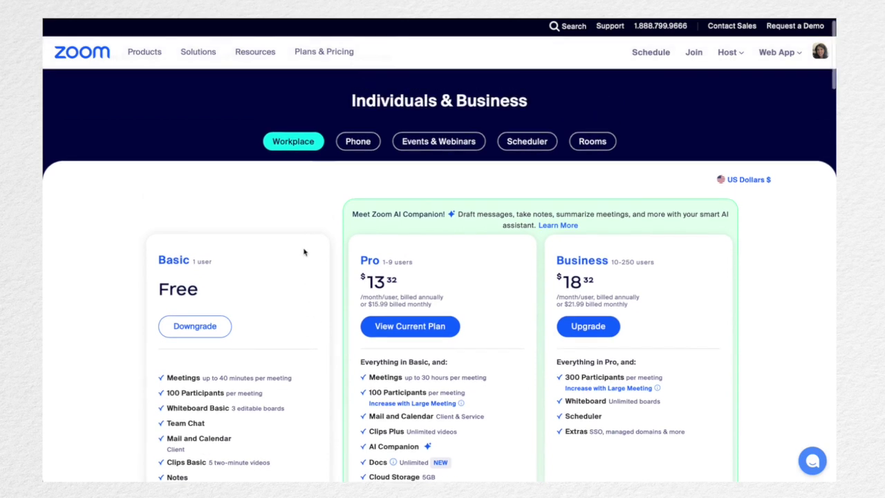
{"action": "scroll", "coordinate": [304, 252], "scroll_direction": "up", "scroll_amount": 1}
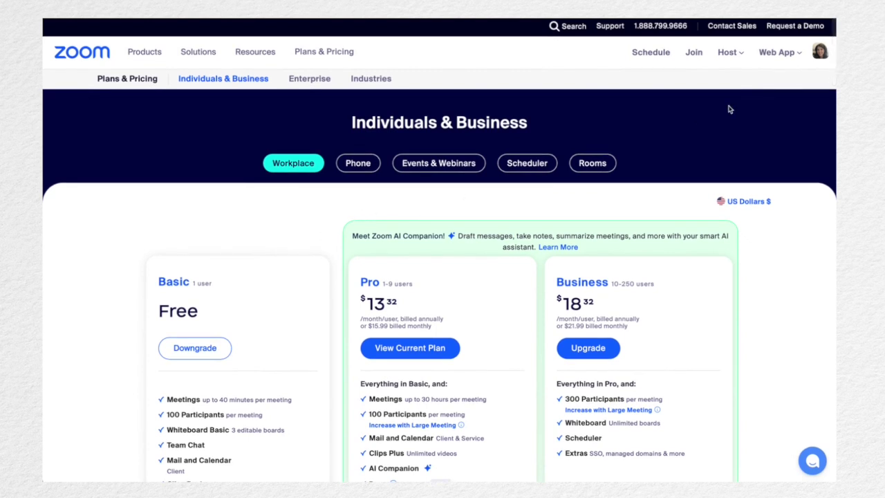
Go to the account's Profile page from the avatar menu, then to Home
{"action": "left_click", "coordinate": [820, 53]}
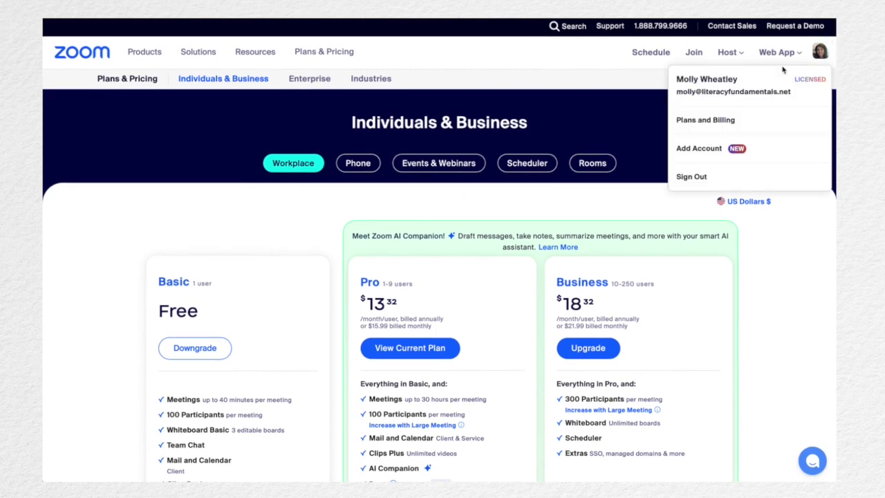
{"action": "left_click", "coordinate": [696, 80]}
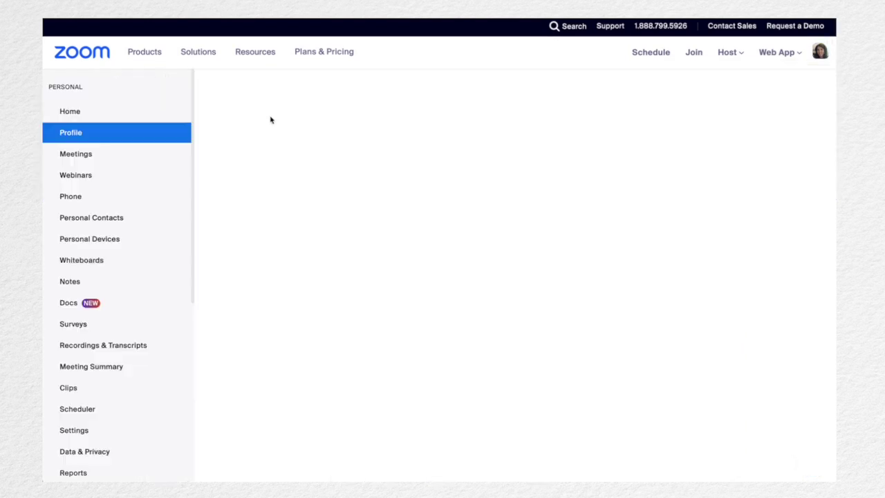
{"action": "left_click", "coordinate": [72, 113]}
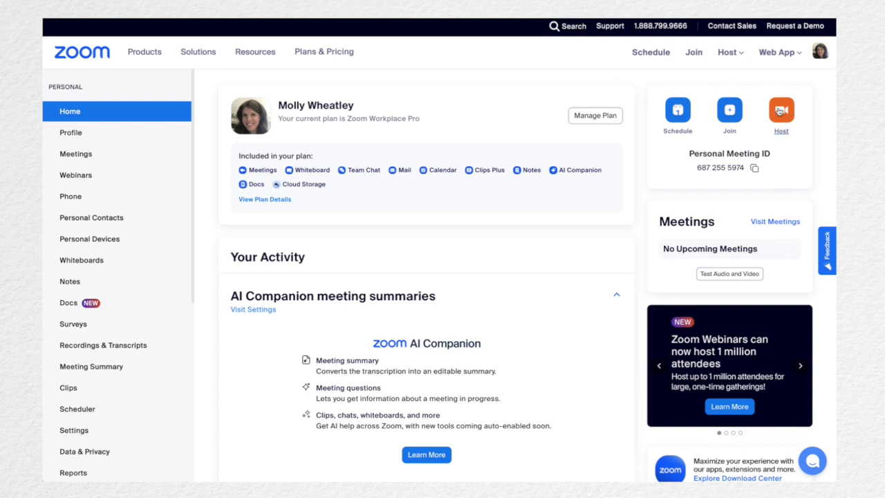
Show the Upcoming meetings list, empty for 10-01-2024 to 01-01-2025
{"action": "left_click", "coordinate": [78, 155]}
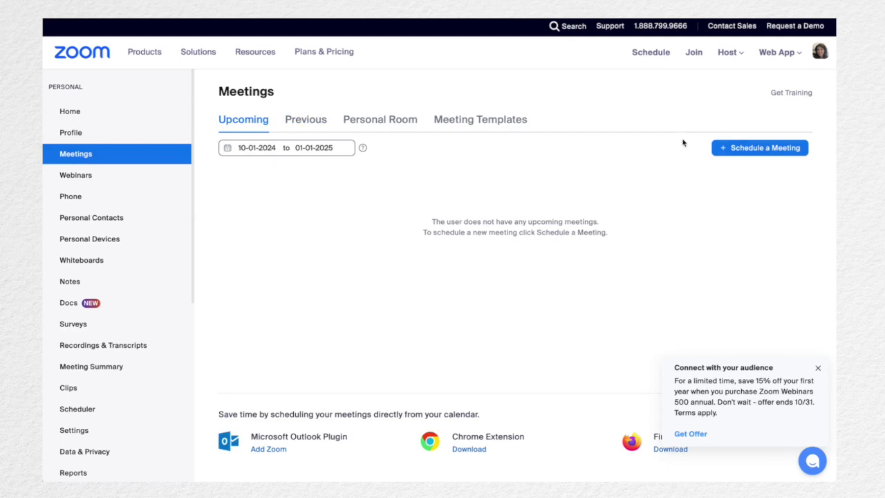
Schedule a new meeting titled 'Tutoring' on October 15, 2024
{"action": "left_click", "coordinate": [749, 149]}
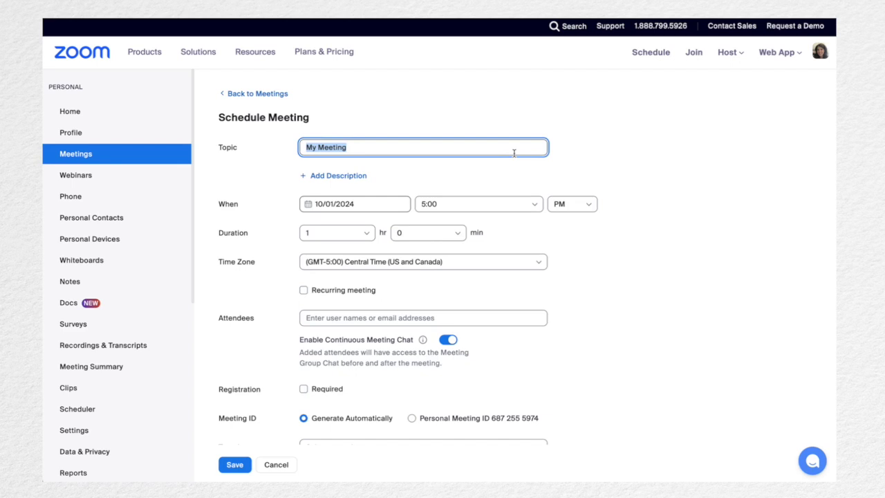
{"action": "type", "text": "Tutoring"}
{"action": "left_click", "coordinate": [351, 206]}
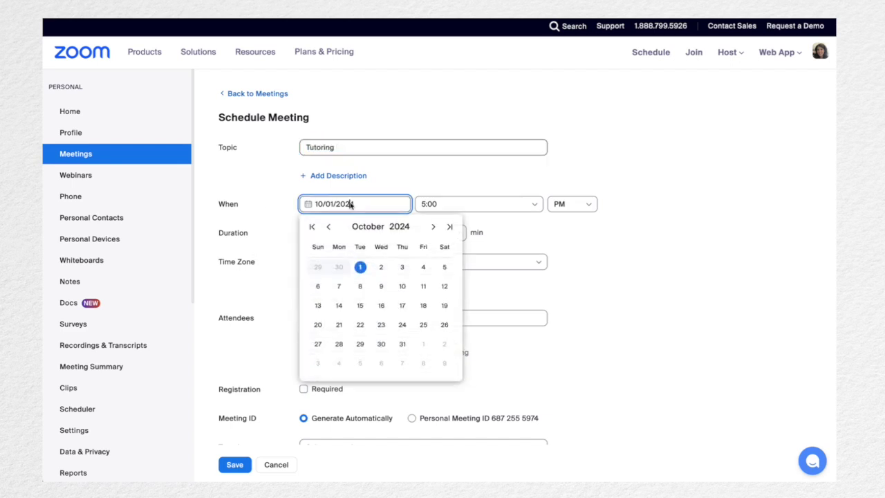
{"action": "left_click", "coordinate": [360, 305]}
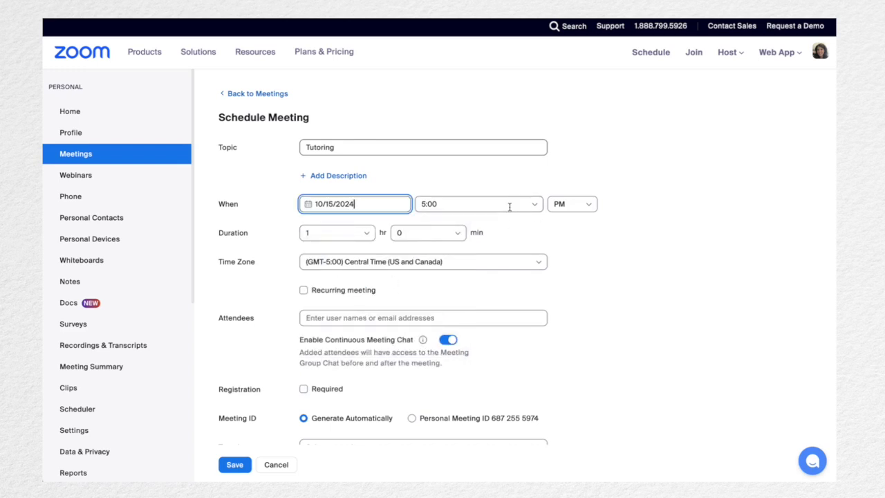
Set the duration to 0 hr 30 min in Central Time (US and Canada)
{"action": "left_click", "coordinate": [365, 237]}
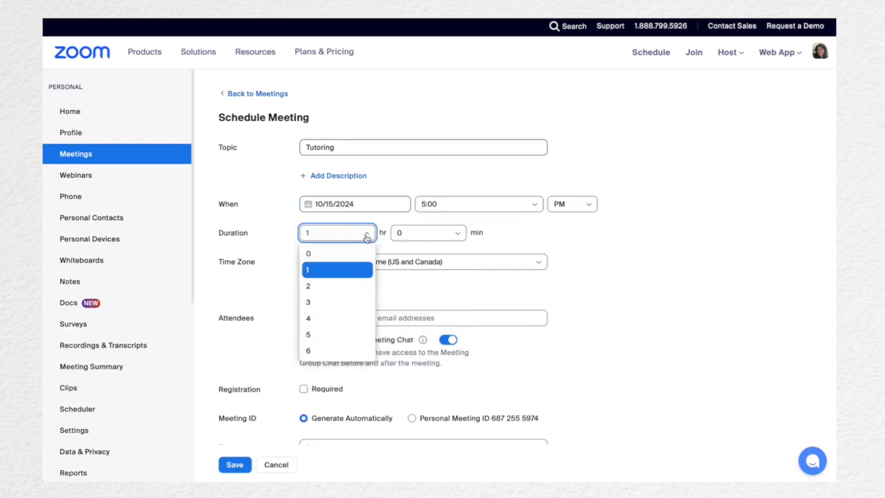
{"action": "left_click", "coordinate": [350, 254]}
{"action": "left_click", "coordinate": [446, 233]}
{"action": "left_click", "coordinate": [435, 286]}
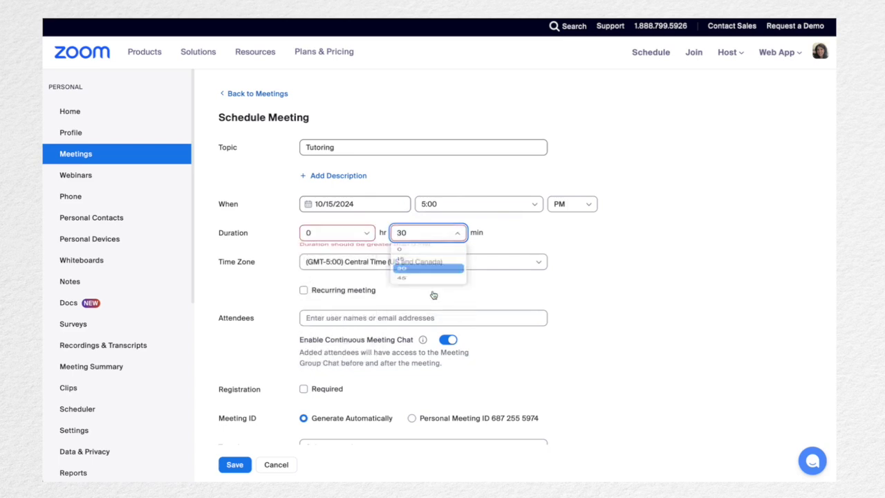
{"action": "left_click", "coordinate": [485, 262]}
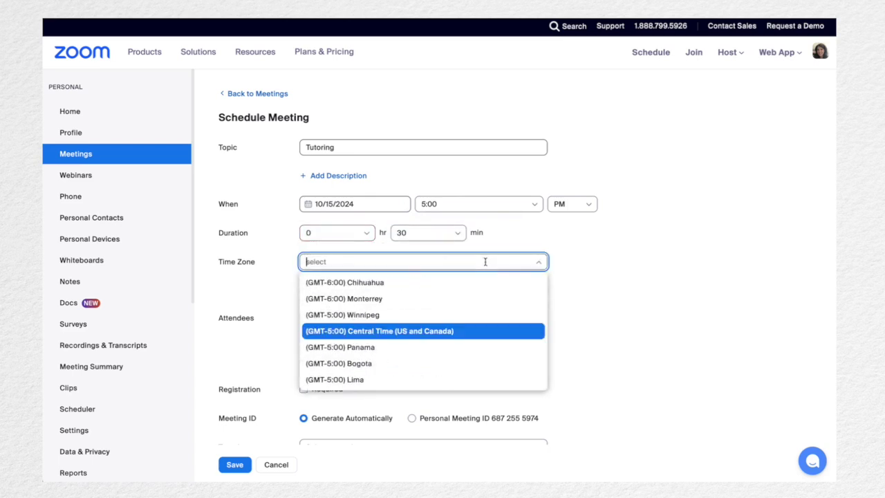
{"action": "left_click", "coordinate": [452, 331]}
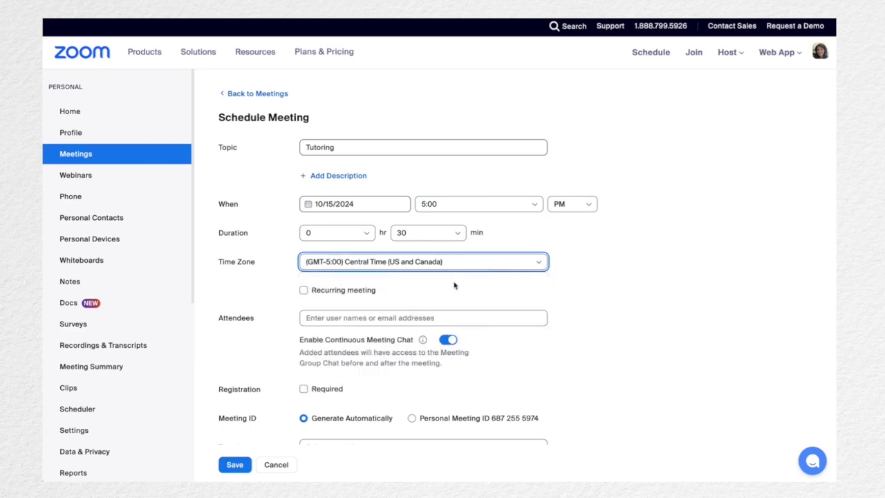
{"action": "scroll", "coordinate": [454, 285], "scroll_direction": "down", "scroll_amount": 1}
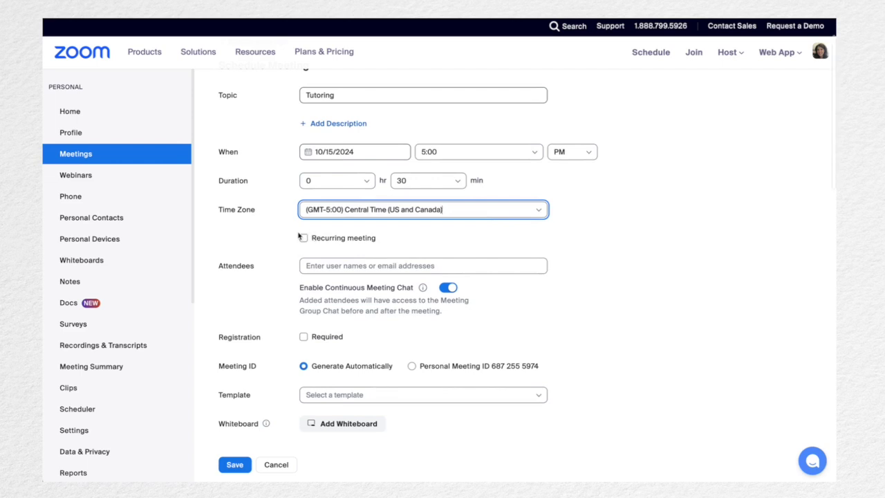
Replace the auto-generated Security passcode with a custom word passcode
{"action": "scroll", "coordinate": [298, 235], "scroll_direction": "down", "scroll_amount": 1}
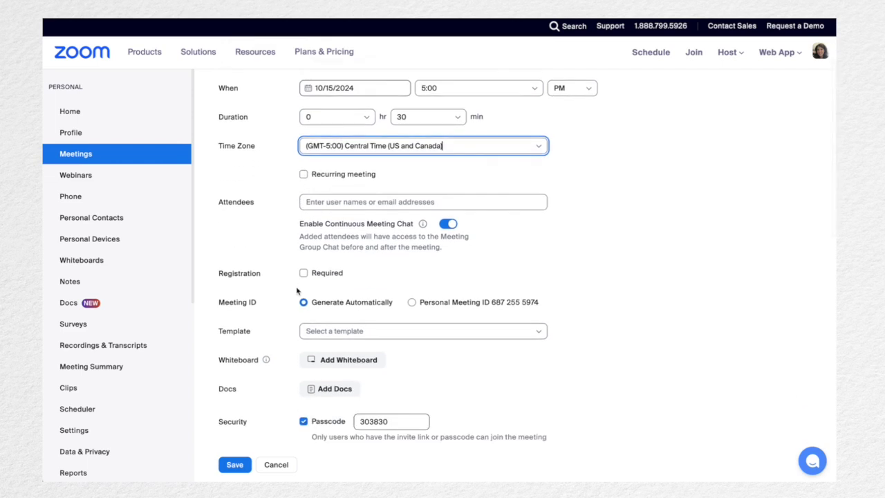
{"action": "scroll", "coordinate": [297, 291], "scroll_direction": "down", "scroll_amount": 1}
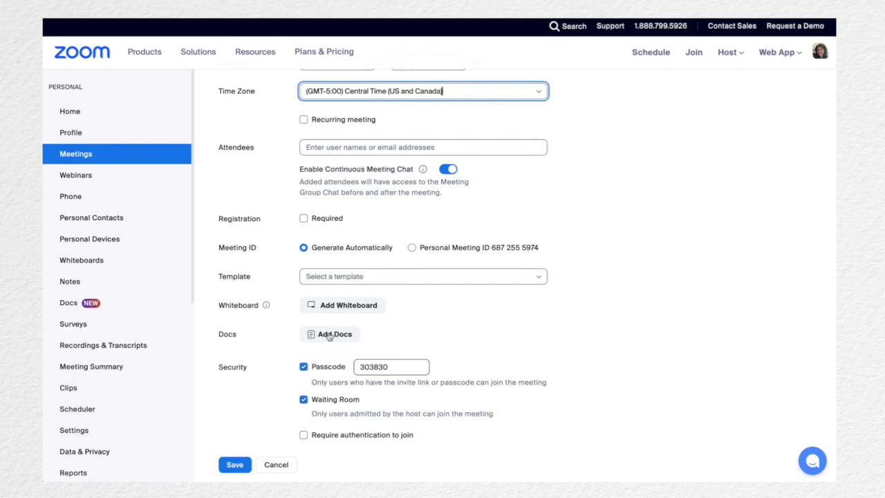
{"action": "scroll", "coordinate": [322, 345], "scroll_direction": "down", "scroll_amount": 1}
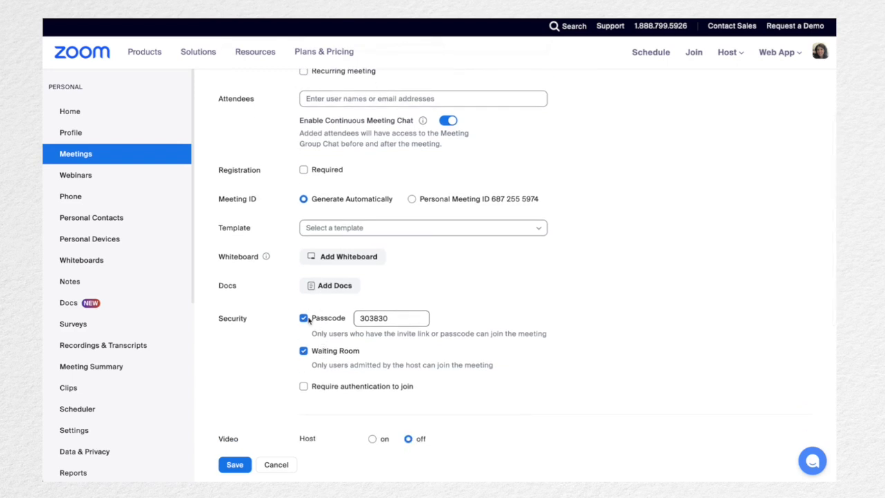
{"action": "double_click", "coordinate": [404, 316]}
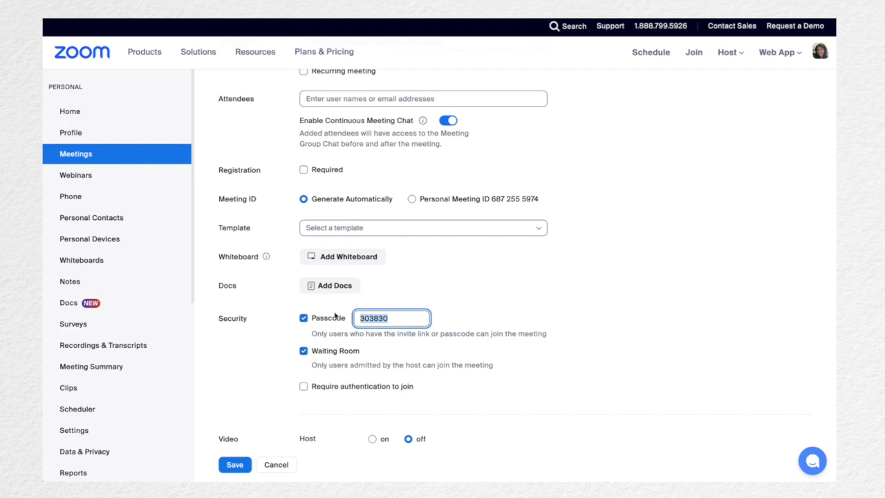
{"action": "scroll", "coordinate": [347, 370], "scroll_direction": "down", "scroll_amount": 1}
{"action": "scroll", "coordinate": [347, 370], "scroll_direction": "up", "scroll_amount": 1}
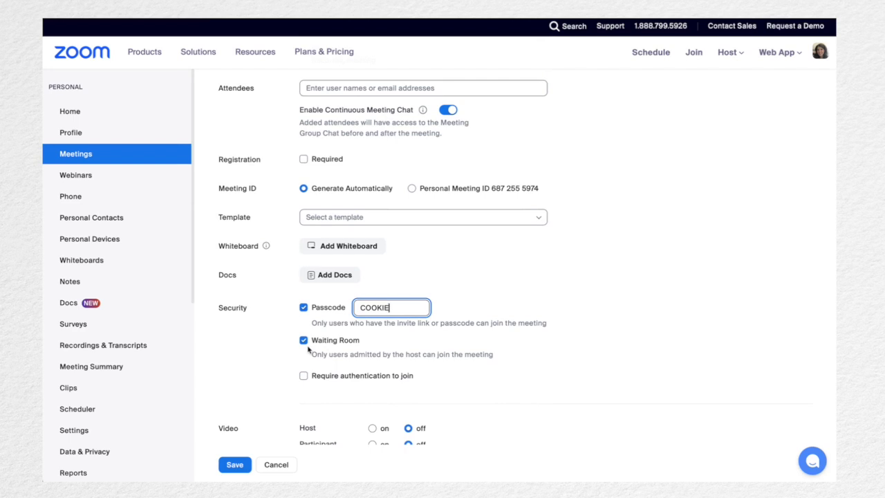
{"action": "scroll", "coordinate": [309, 349], "scroll_direction": "down", "scroll_amount": 3}
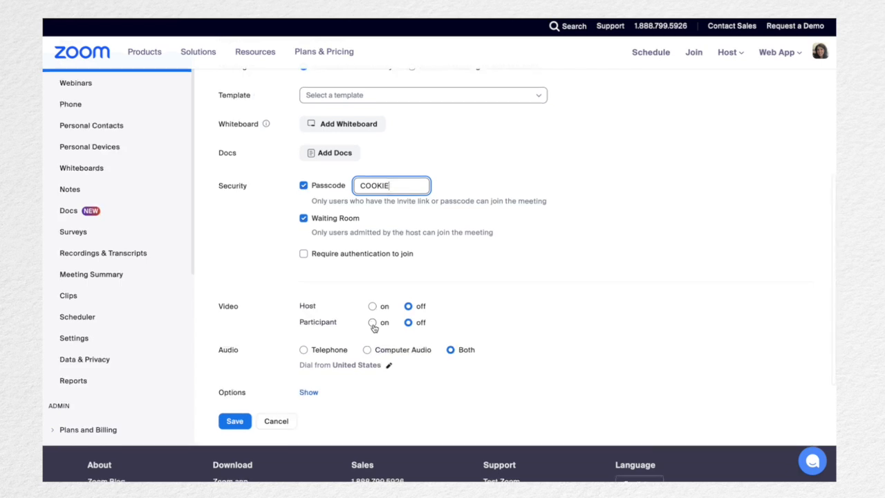
Expand the meeting Options and enable 'Mute participants upon entry'
{"action": "scroll", "coordinate": [373, 327], "scroll_direction": "down", "scroll_amount": 1}
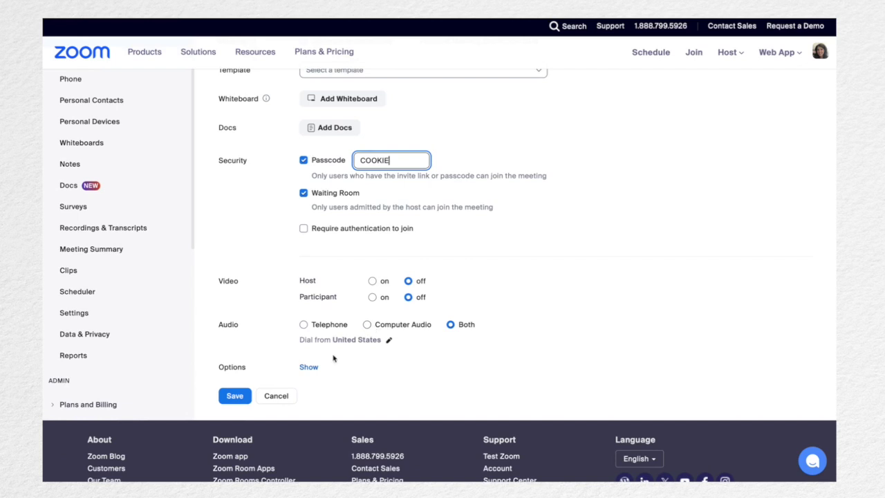
{"action": "left_click", "coordinate": [310, 367]}
{"action": "scroll", "coordinate": [313, 370], "scroll_direction": "down", "scroll_amount": 2}
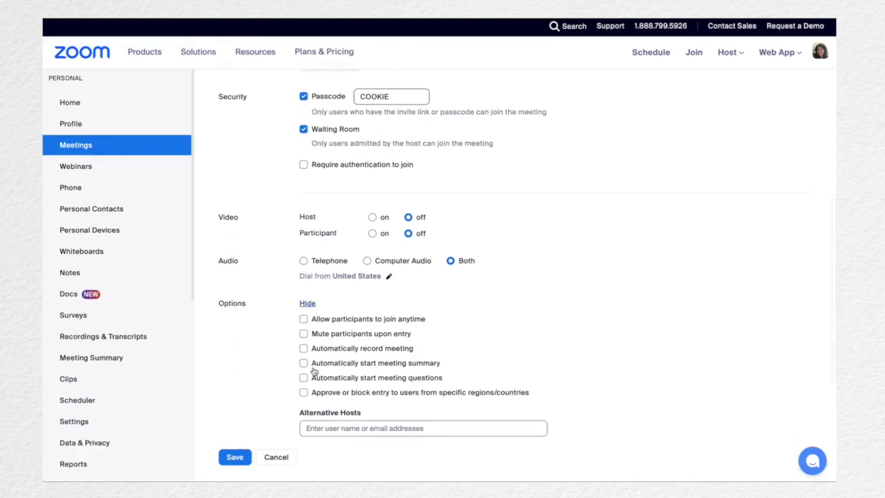
{"action": "left_click", "coordinate": [305, 334]}
{"action": "scroll", "coordinate": [410, 335], "scroll_direction": "down", "scroll_amount": 3}
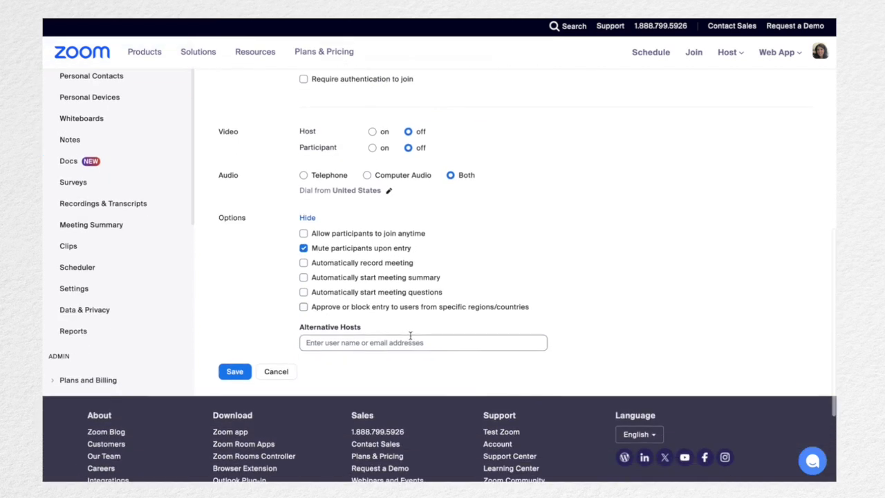
{"action": "scroll", "coordinate": [410, 336], "scroll_direction": "up", "scroll_amount": 10}
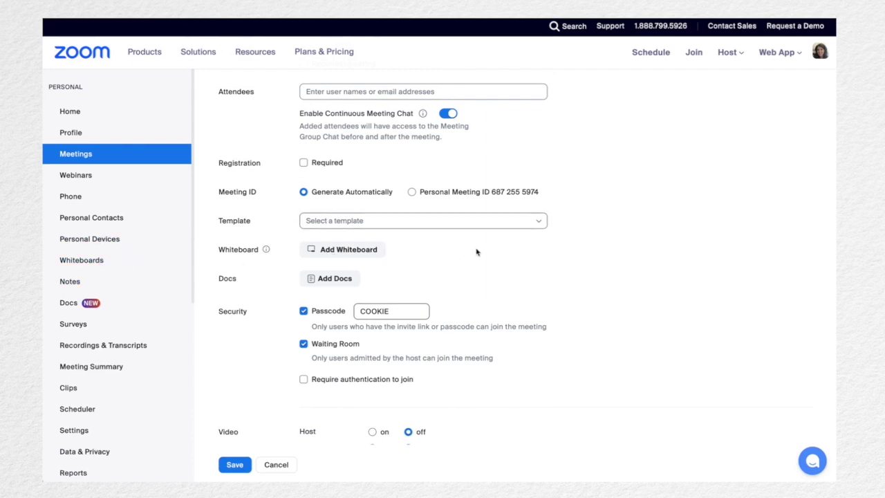
{"action": "scroll", "coordinate": [477, 251], "scroll_direction": "up", "scroll_amount": 3}
Start the Personal Room meeting and allow the browser to open the Zoom app
{"action": "left_click", "coordinate": [70, 112]}
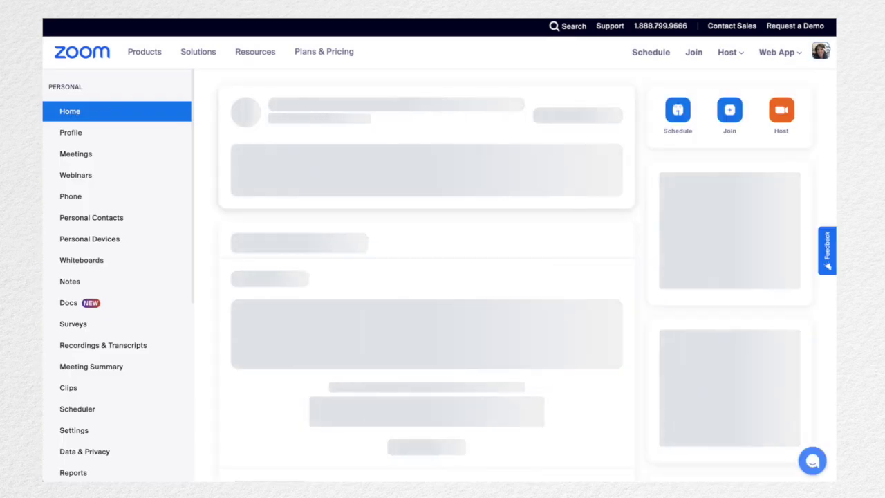
{"action": "left_click", "coordinate": [822, 52]}
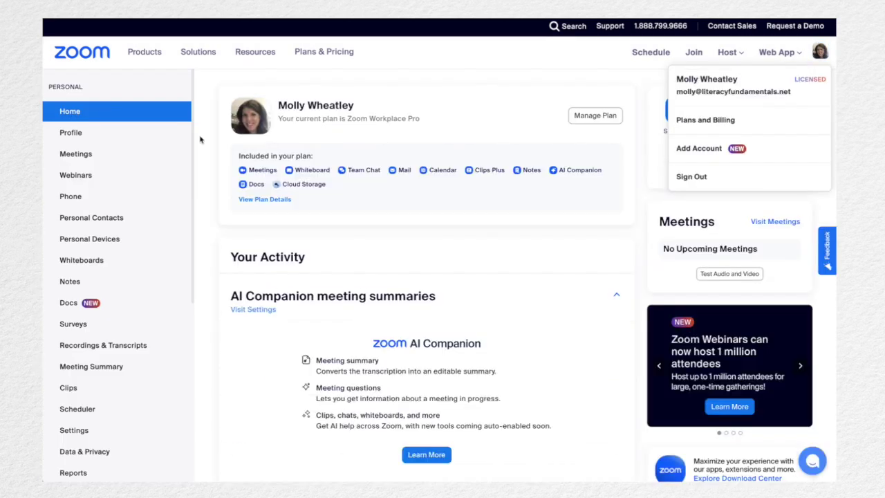
{"action": "left_click", "coordinate": [104, 152]}
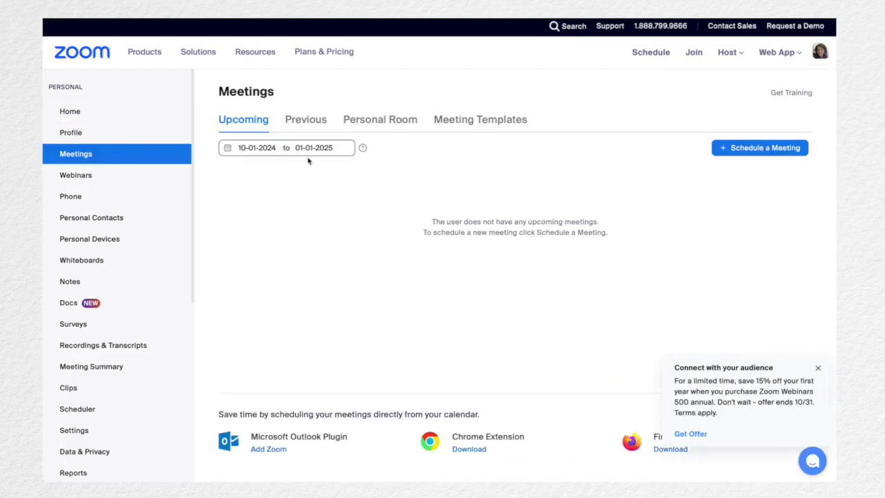
{"action": "left_click", "coordinate": [387, 123]}
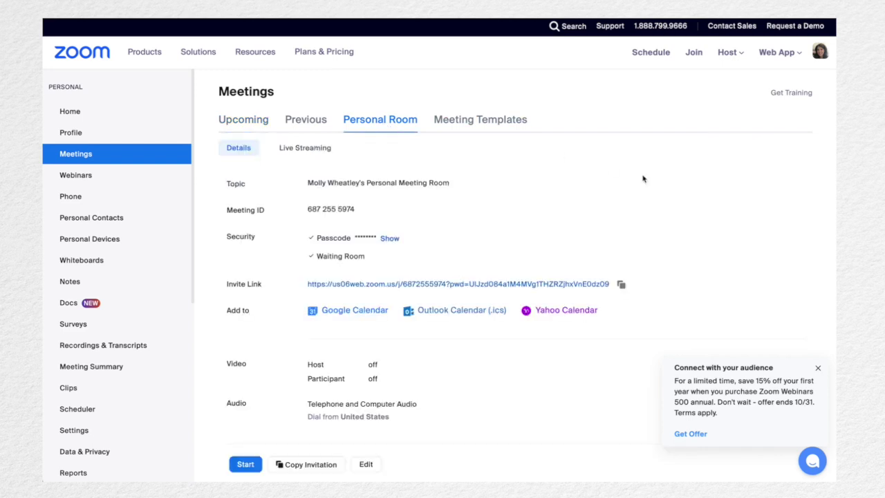
{"action": "left_click", "coordinate": [246, 455]}
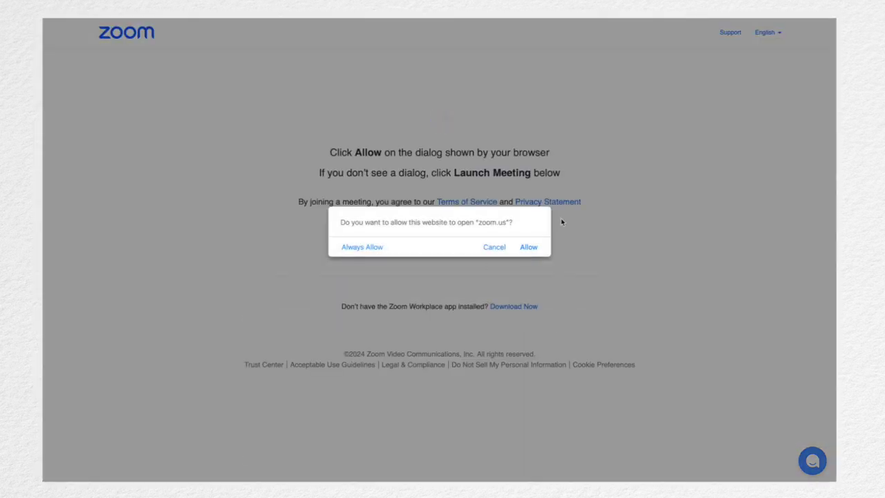
{"action": "left_click", "coordinate": [528, 248]}
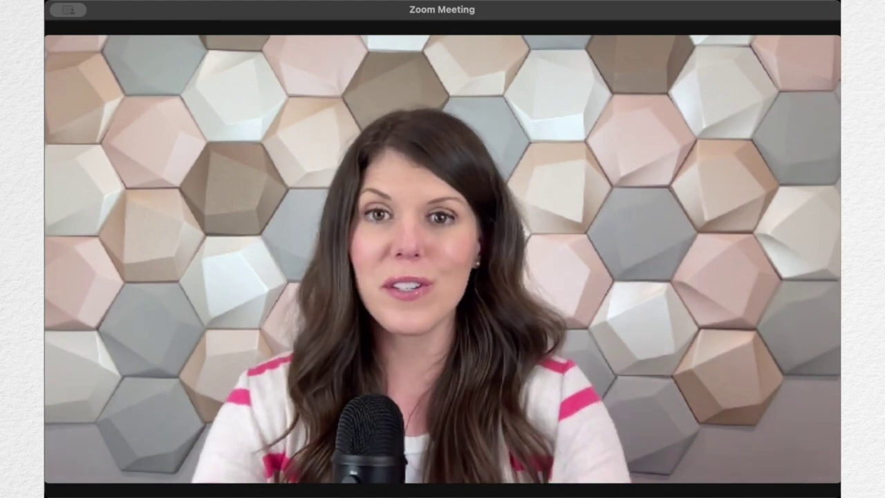
Turn on Blur My Background from the Stop Video arrow menu
{"action": "mouse_move", "coordinate": [734, 104]}
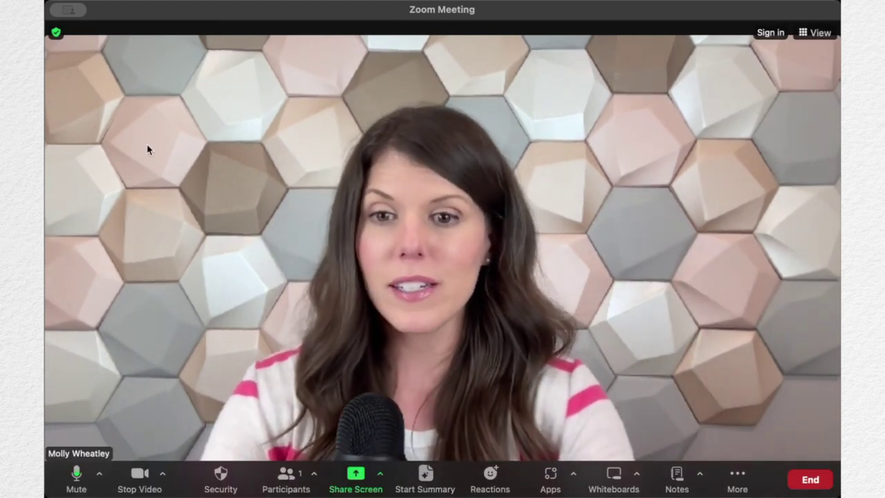
{"action": "left_click", "coordinate": [163, 477]}
{"action": "left_click", "coordinate": [223, 354]}
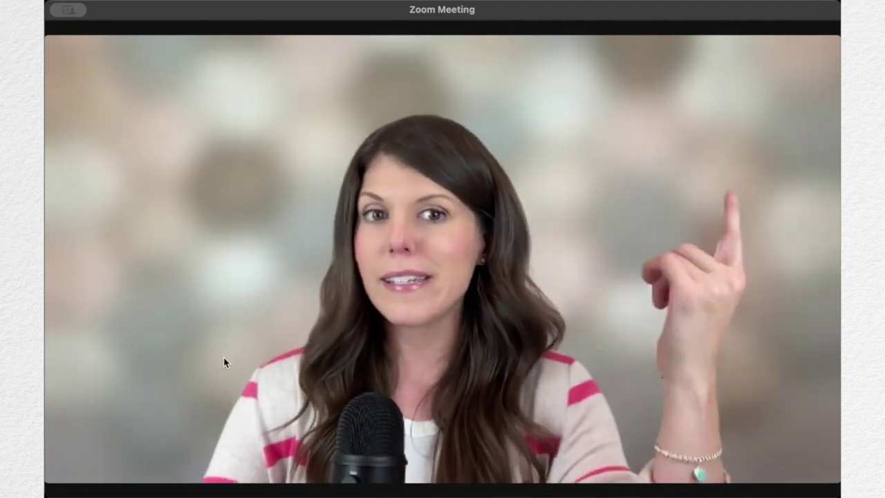
{"action": "mouse_move", "coordinate": [162, 419]}
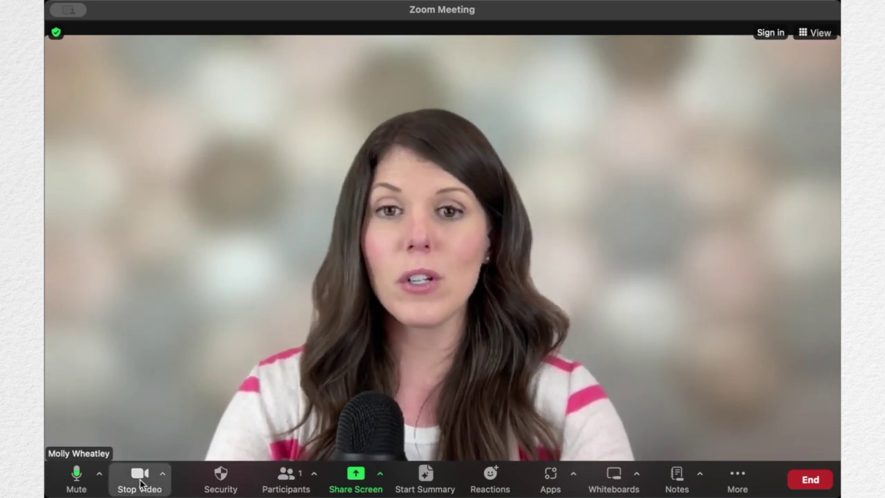
{"action": "left_click", "coordinate": [140, 480]}
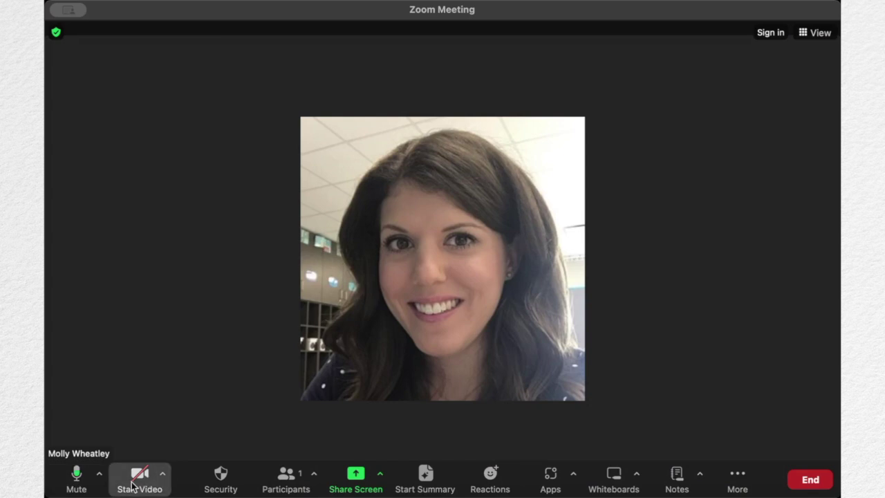
{"action": "left_click", "coordinate": [139, 476]}
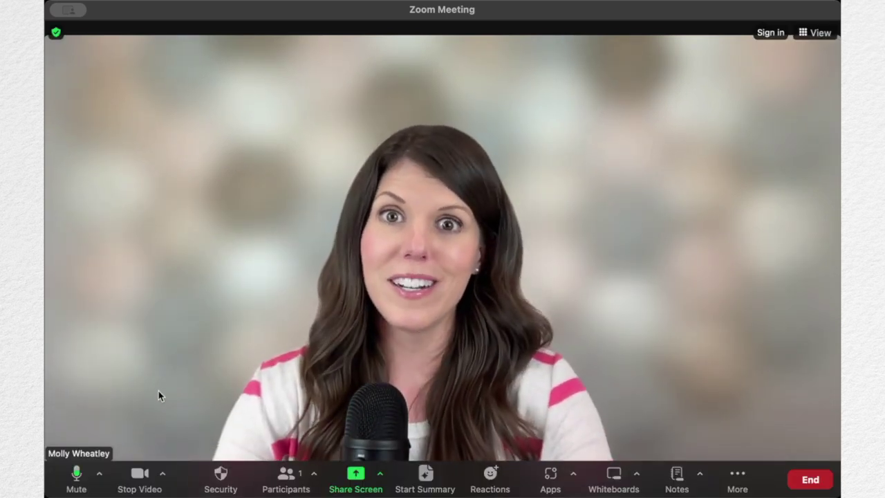
Uncheck Blur My Background in the Stop Video arrow menu
{"action": "left_click", "coordinate": [163, 474]}
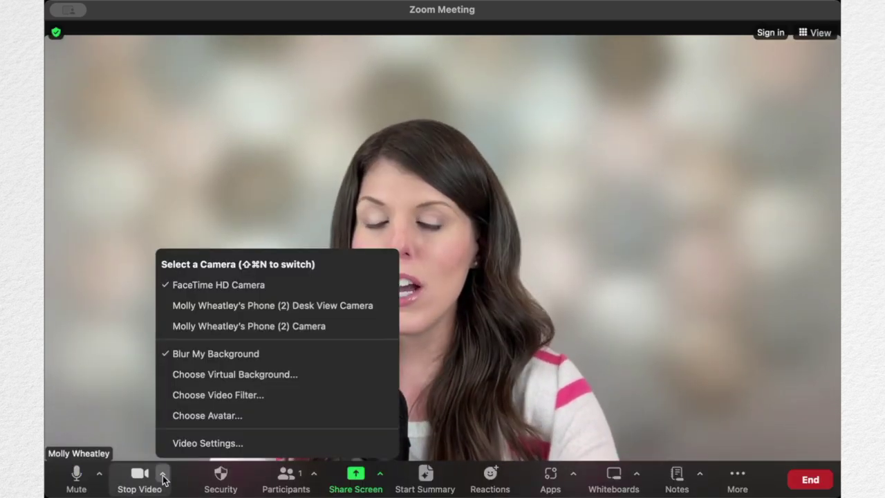
{"action": "left_click", "coordinate": [214, 374]}
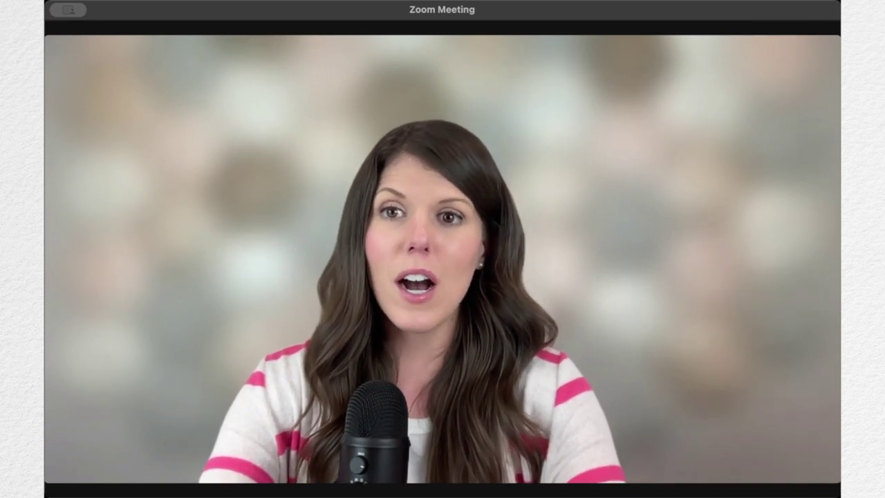
{"action": "mouse_move", "coordinate": [207, 385]}
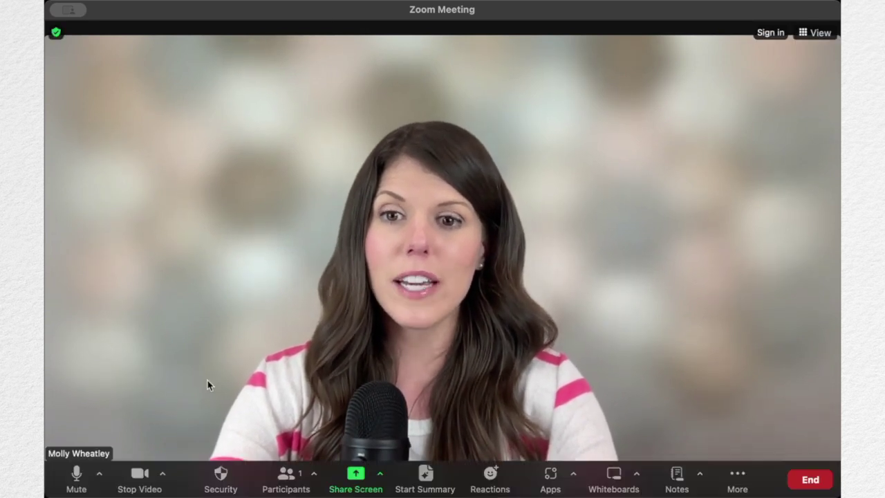
{"action": "left_click", "coordinate": [163, 477]}
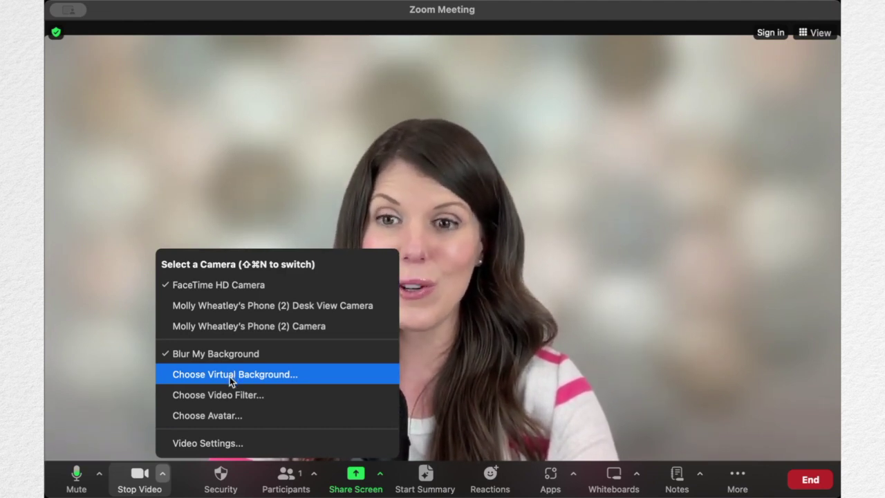
{"action": "left_click", "coordinate": [228, 357]}
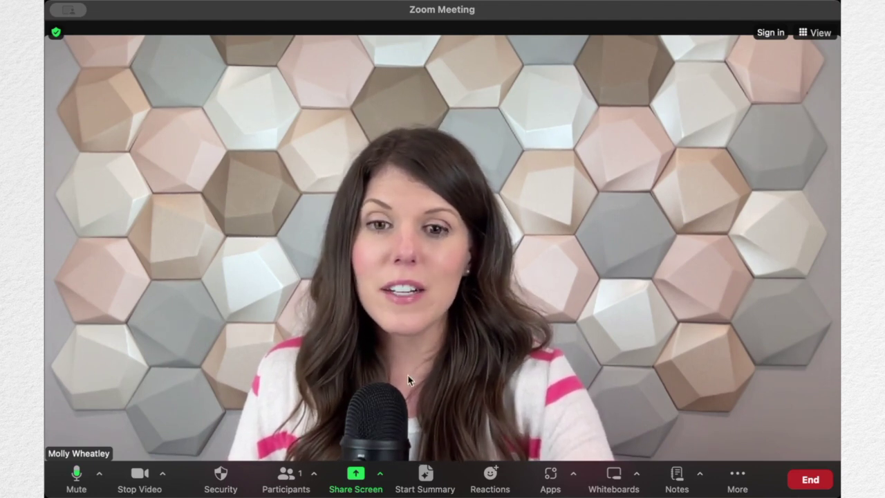
Create a blank whiteboard, draw freehand and add a yellow sticky note, then close it
{"action": "left_click", "coordinate": [613, 484]}
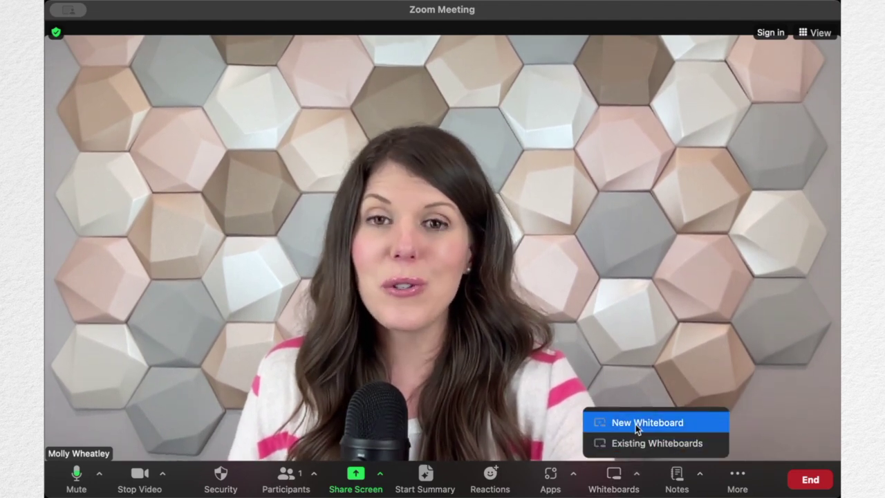
{"action": "left_click", "coordinate": [635, 424]}
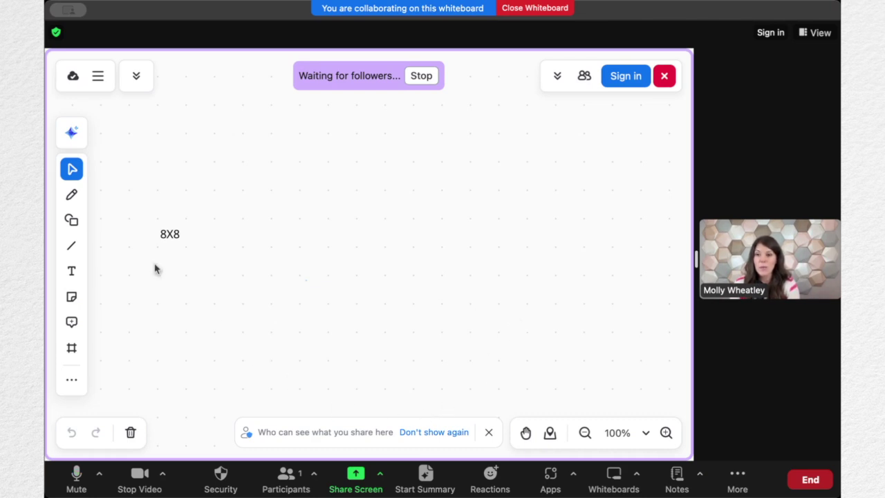
{"action": "left_click", "coordinate": [70, 196]}
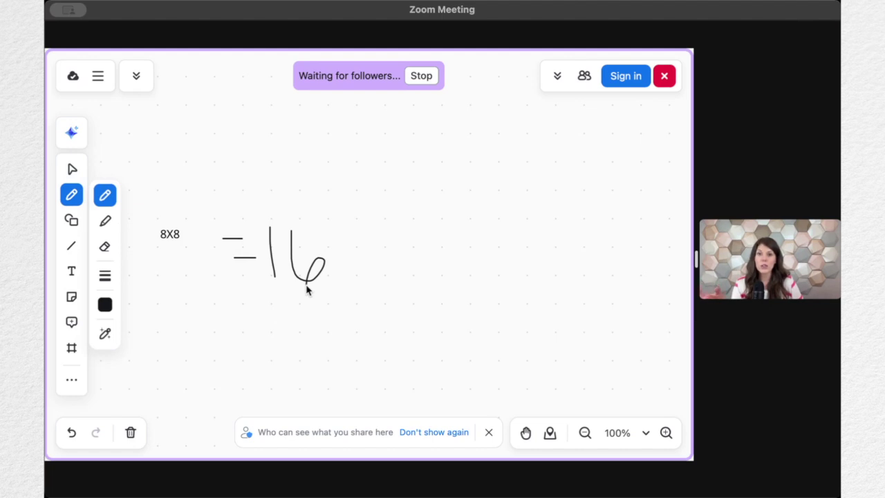
{"action": "left_click", "coordinate": [71, 298]}
{"action": "left_click", "coordinate": [125, 313]}
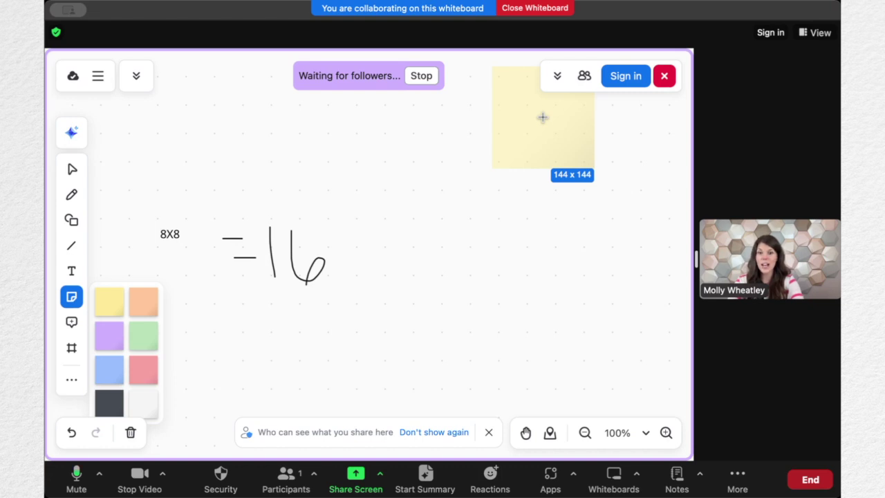
{"action": "left_click", "coordinate": [529, 8]}
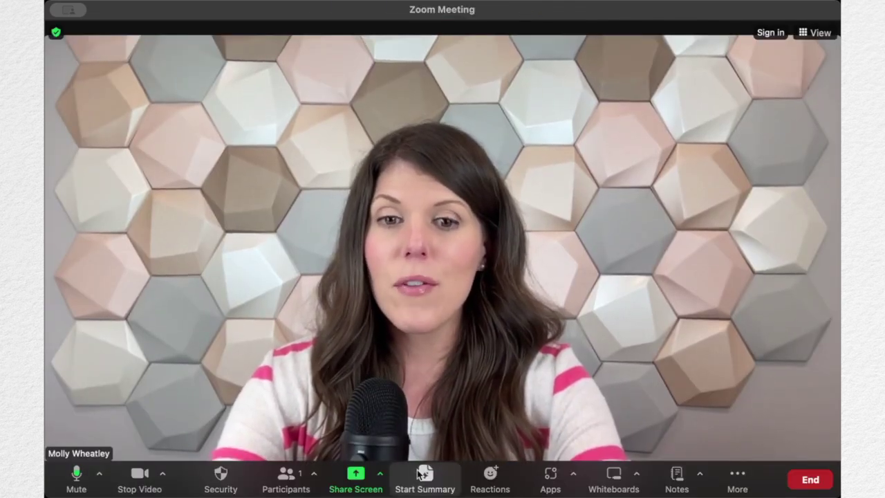
Send a heart emoji from the Reactions menu in the meeting toolbar
{"action": "left_click", "coordinate": [489, 480]}
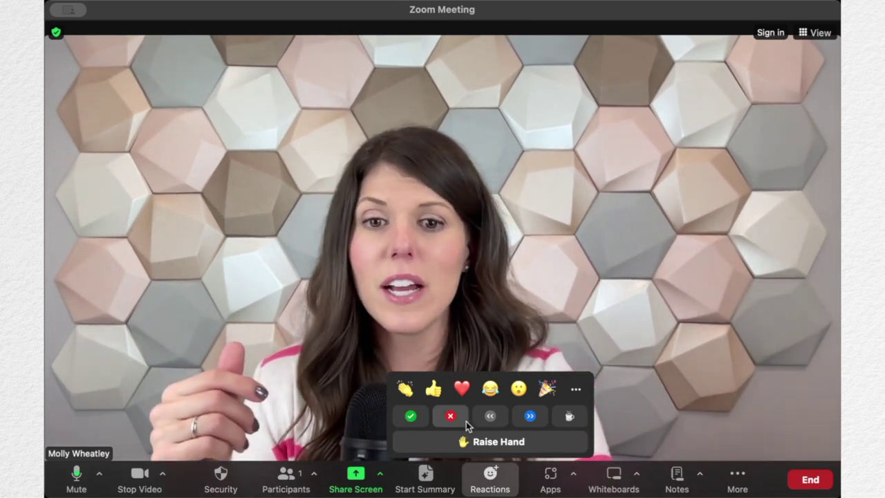
{"action": "left_click", "coordinate": [461, 388]}
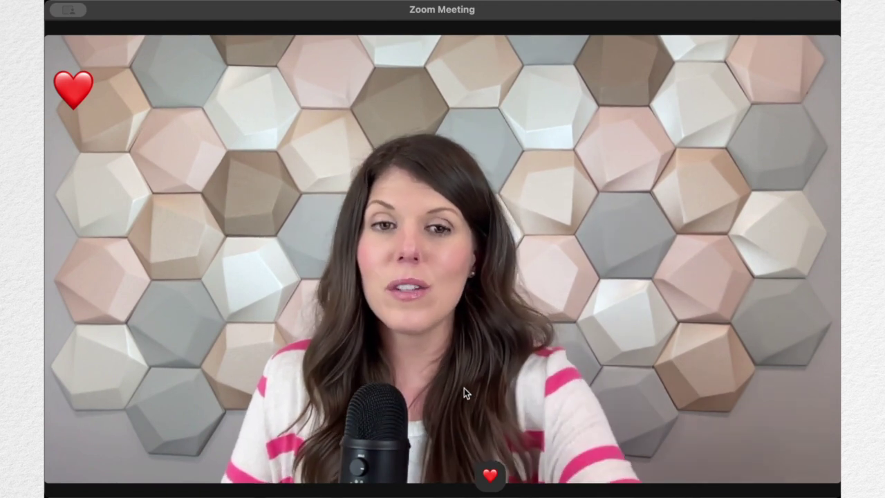
{"action": "mouse_move", "coordinate": [463, 387]}
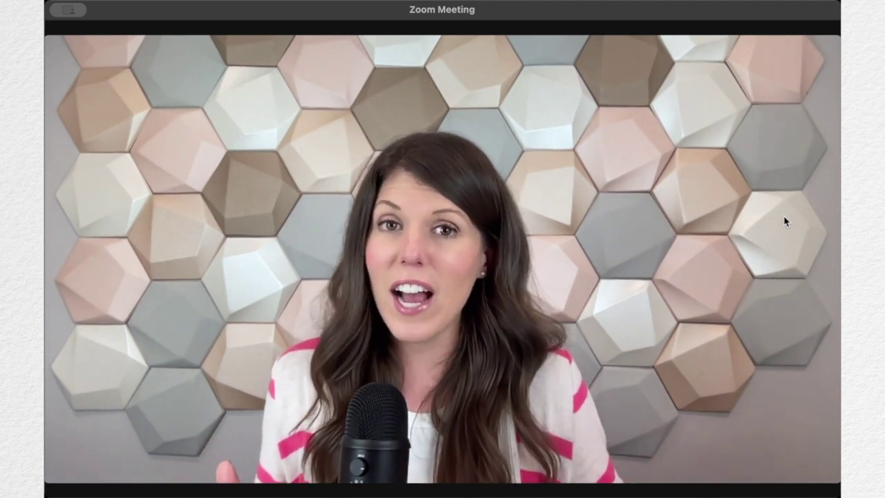
{"action": "mouse_move", "coordinate": [703, 163]}
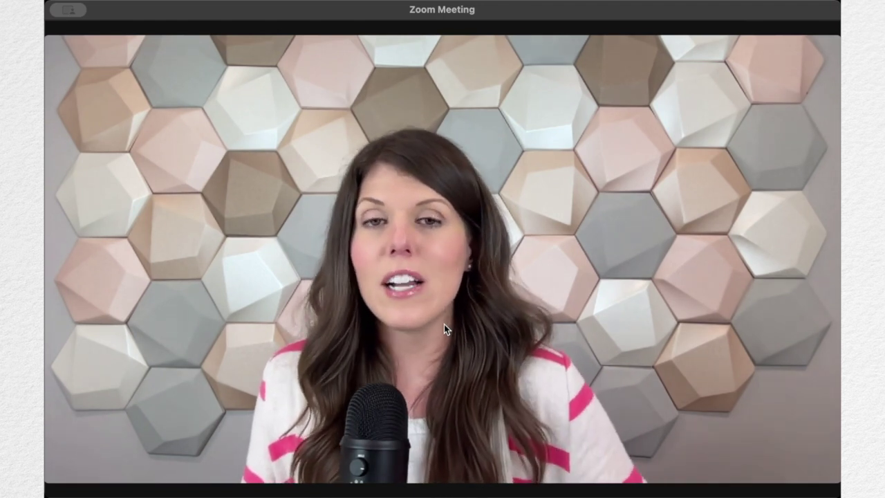
{"action": "mouse_move", "coordinate": [440, 321]}
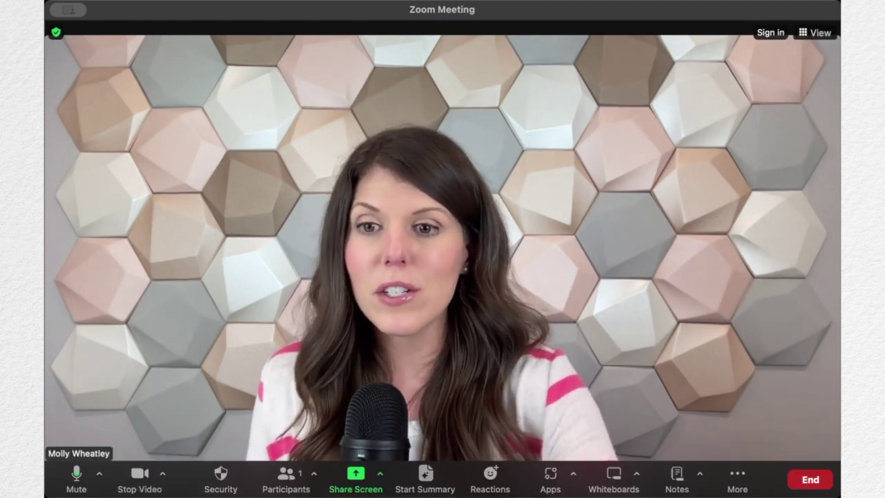
{"action": "left_click", "coordinate": [100, 475]}
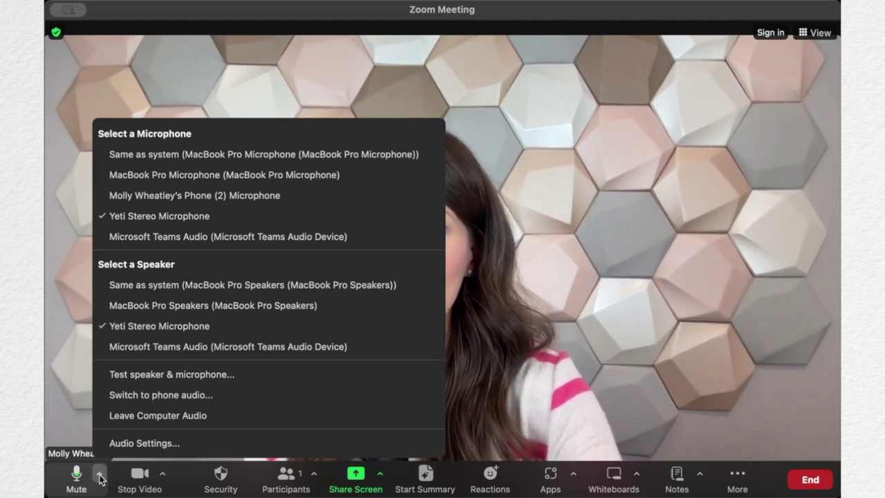
{"action": "left_click", "coordinate": [166, 373]}
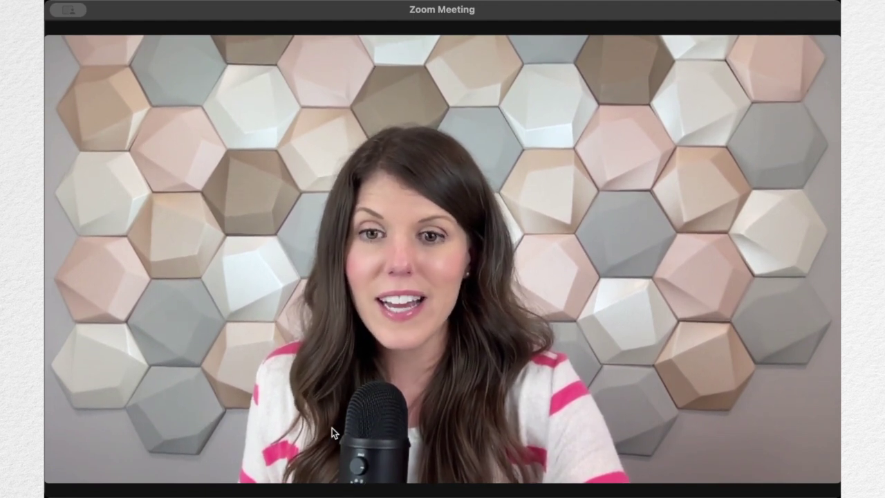
{"action": "mouse_move", "coordinate": [506, 331]}
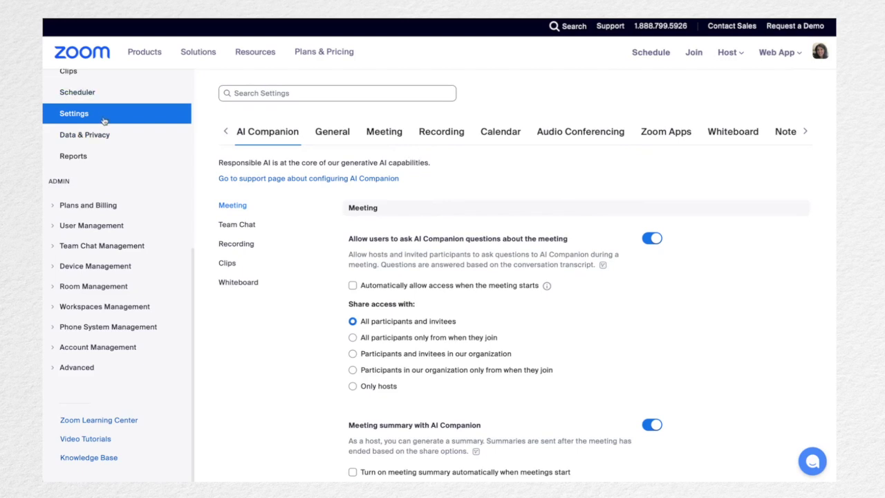
Briefly switch automatic summary sharing to host-only, then restore sharing with host and organization invitees
{"action": "scroll", "coordinate": [103, 121], "scroll_direction": "up", "scroll_amount": 5}
{"action": "scroll", "coordinate": [104, 124], "scroll_direction": "down", "scroll_amount": 3}
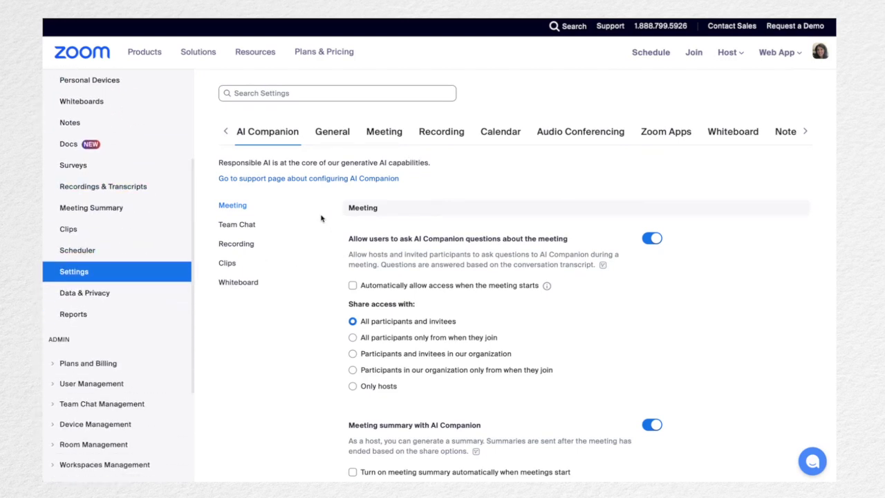
{"action": "scroll", "coordinate": [320, 218], "scroll_direction": "down", "scroll_amount": 1}
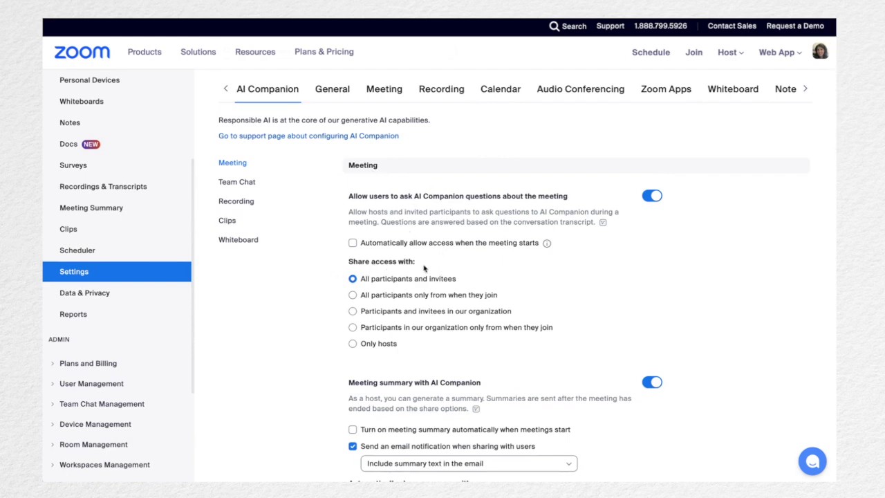
{"action": "scroll", "coordinate": [422, 269], "scroll_direction": "down", "scroll_amount": 3}
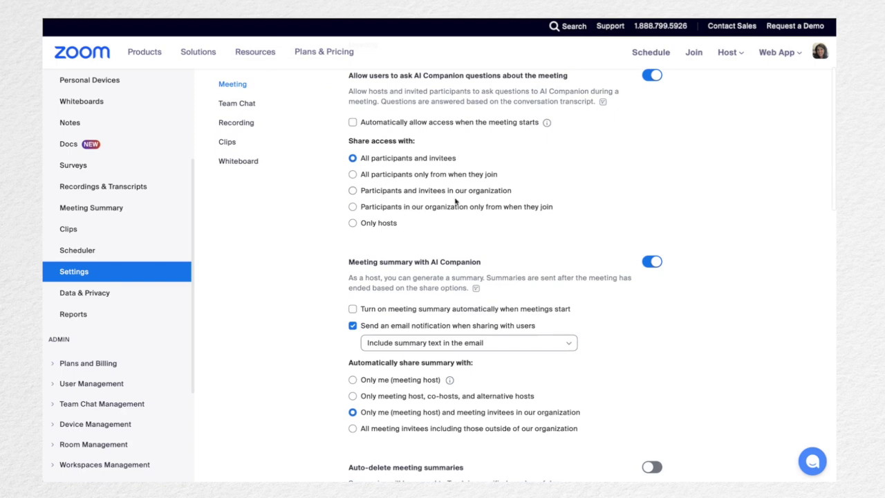
{"action": "scroll", "coordinate": [406, 242], "scroll_direction": "down", "scroll_amount": 4}
{"action": "scroll", "coordinate": [407, 241], "scroll_direction": "down", "scroll_amount": 1}
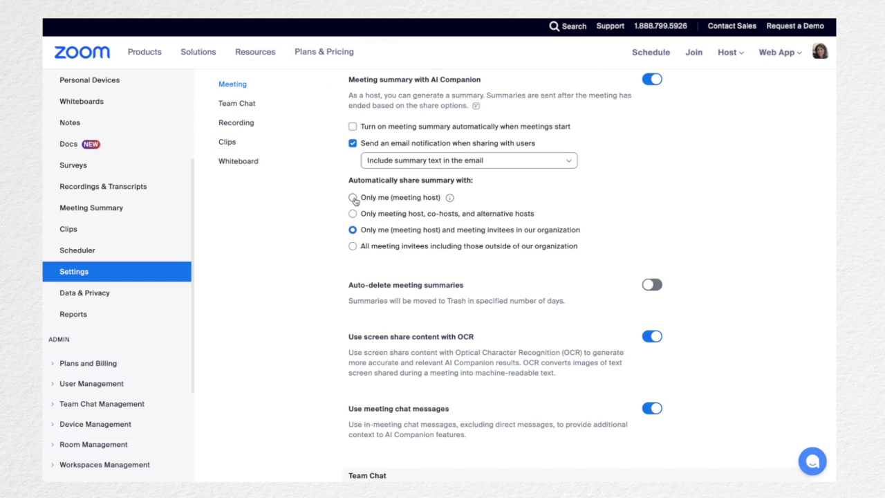
{"action": "left_click", "coordinate": [352, 198]}
{"action": "left_click", "coordinate": [352, 230]}
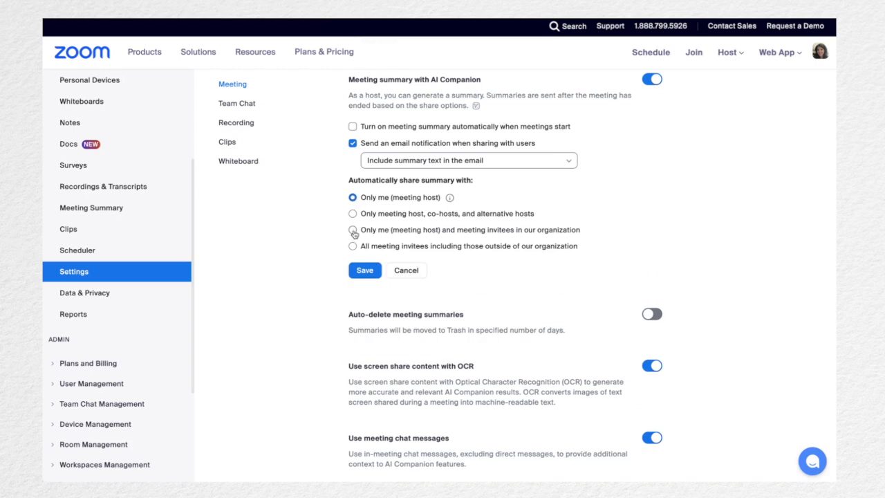
Look over the remaining AI Companion settings and move to the Data & Privacy page
{"action": "scroll", "coordinate": [471, 264], "scroll_direction": "down", "scroll_amount": 2}
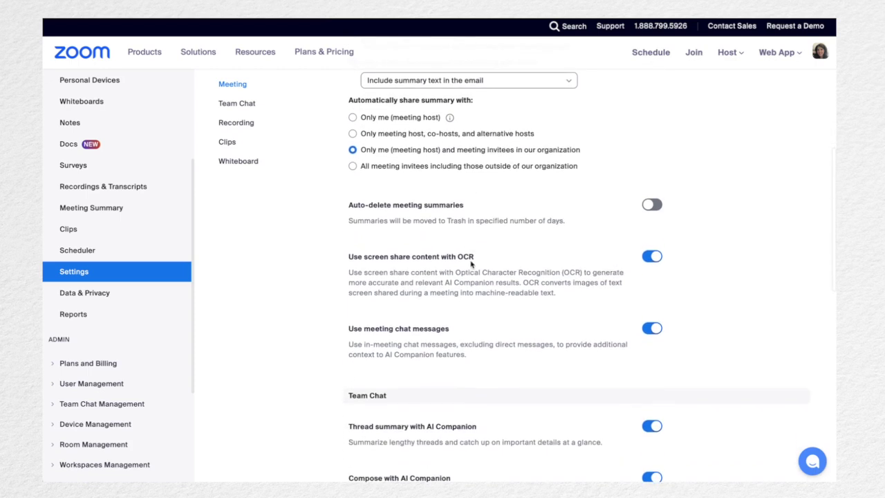
{"action": "scroll", "coordinate": [471, 264], "scroll_direction": "down", "scroll_amount": 3}
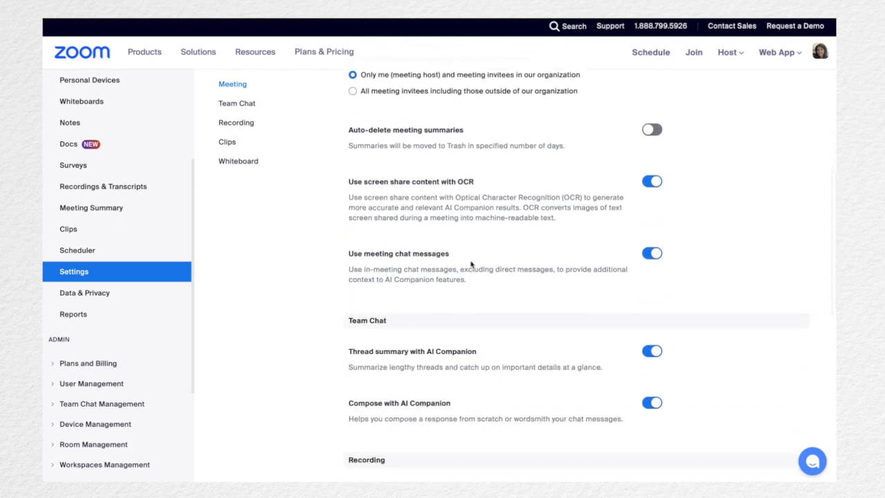
{"action": "scroll", "coordinate": [439, 254], "scroll_direction": "down", "scroll_amount": 6}
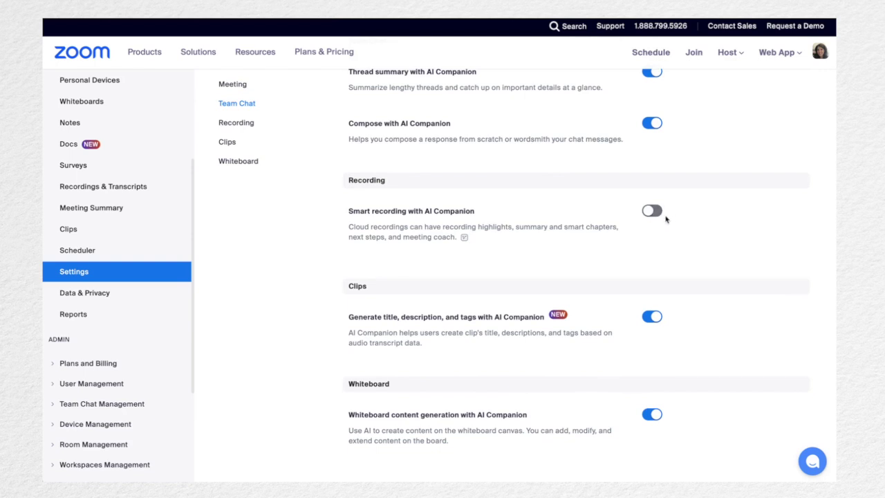
{"action": "scroll", "coordinate": [532, 228], "scroll_direction": "down", "scroll_amount": 5}
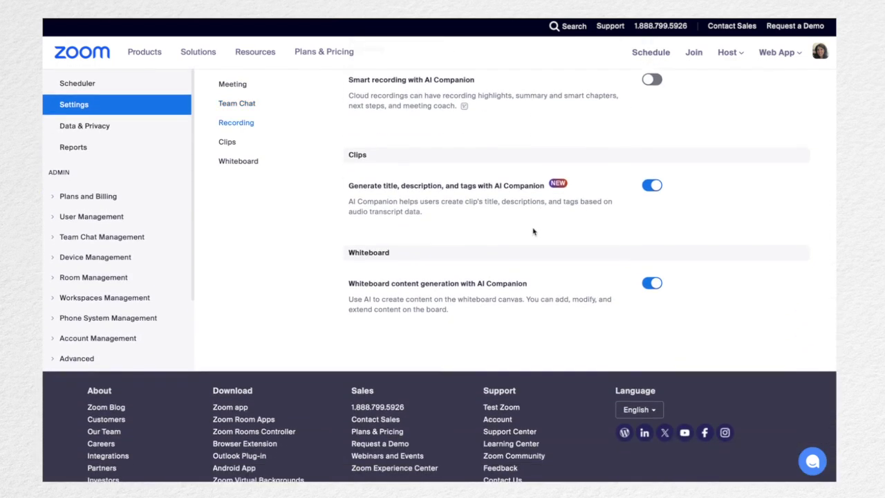
{"action": "scroll", "coordinate": [533, 232], "scroll_direction": "up", "scroll_amount": 6}
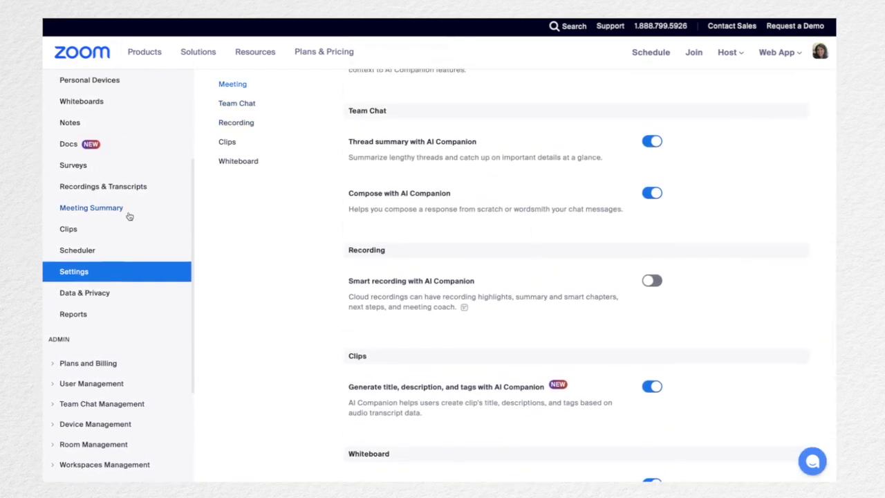
{"action": "left_click", "coordinate": [103, 293]}
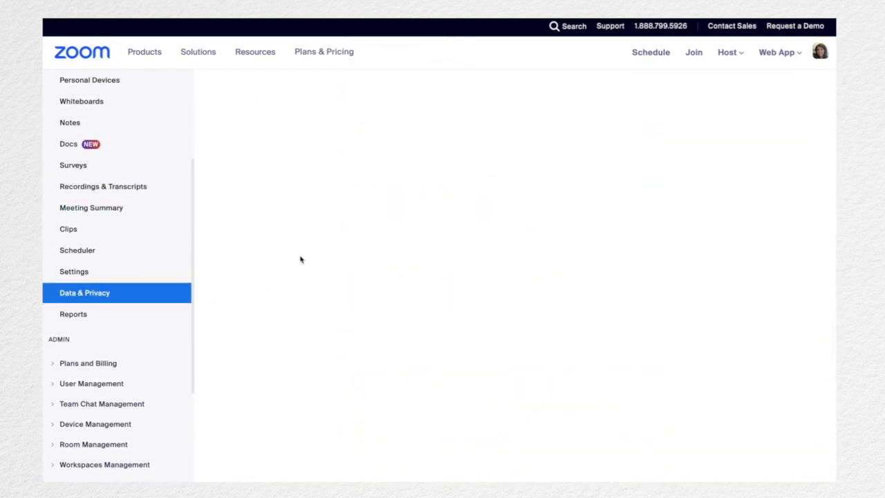